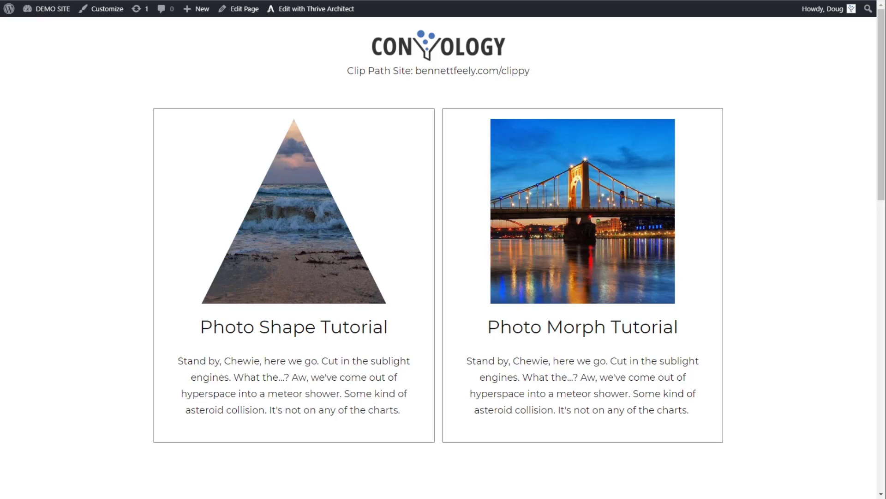
- Highlight the clip path site address, bennettfeely.com/clippy, in the page header
{"action": "left_click_drag", "start_coordinate": [413, 71], "coordinate": [548, 72]}
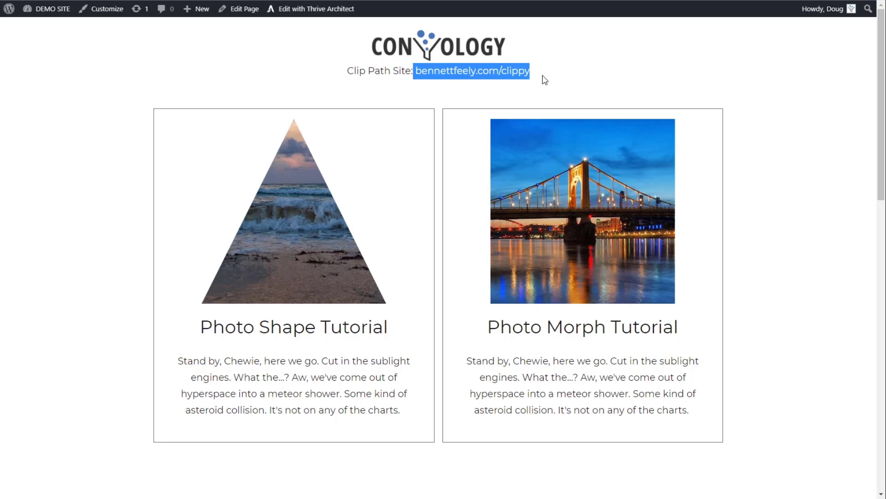
{"action": "left_click", "coordinate": [545, 81]}
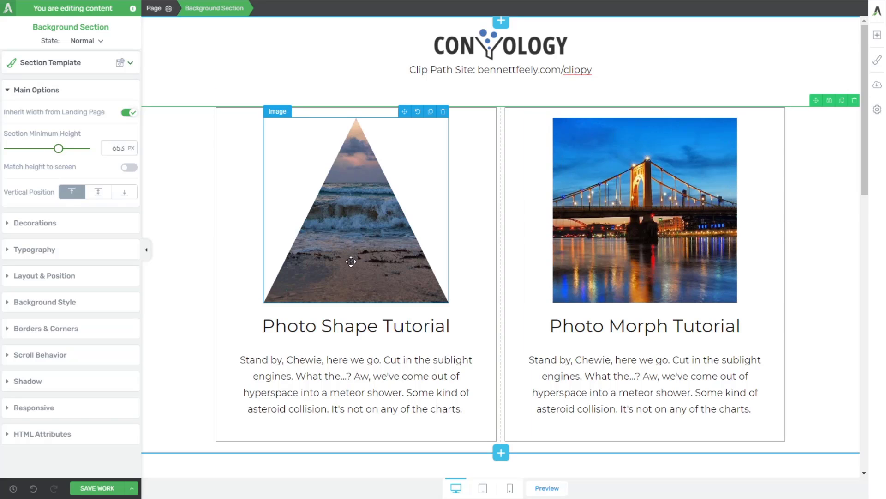
- Inspect the HTML attributes of the finished Photo Shape Tutorial content box that holds the triangular beach image
{"action": "scroll", "coordinate": [351, 260], "scroll_direction": "down", "scroll_amount": 1}
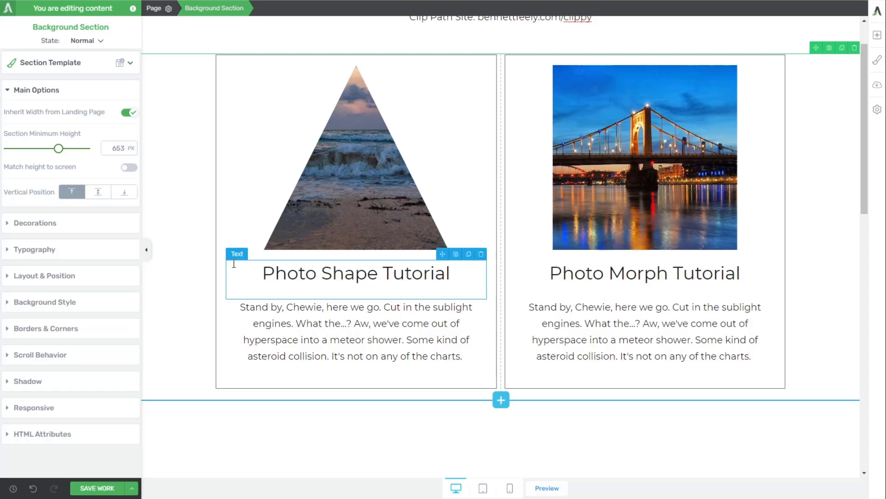
{"action": "left_click", "coordinate": [248, 126]}
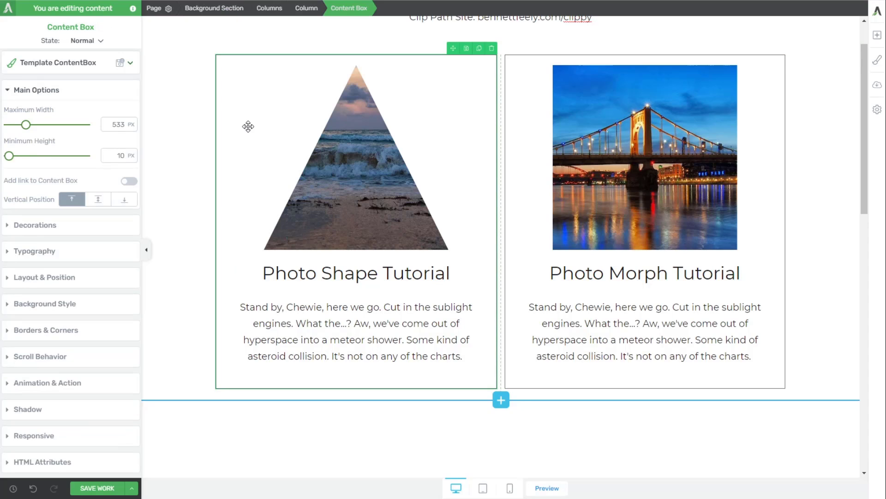
{"action": "left_click", "coordinate": [44, 457]}
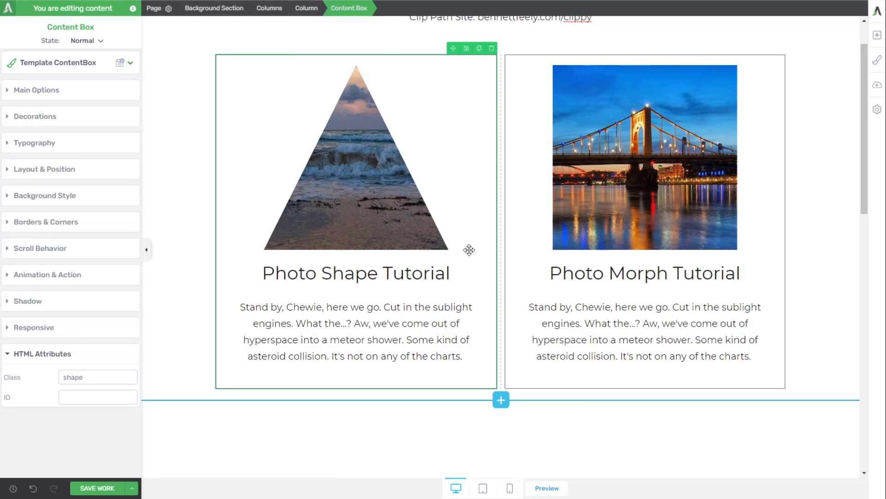
- Insert the red Golden Gate bridge image from the media library above the heading in the lower Photo Shape Tutorial content box
{"action": "scroll", "coordinate": [472, 250], "scroll_direction": "down", "scroll_amount": 3}
{"action": "scroll", "coordinate": [475, 250], "scroll_direction": "down", "scroll_amount": 5}
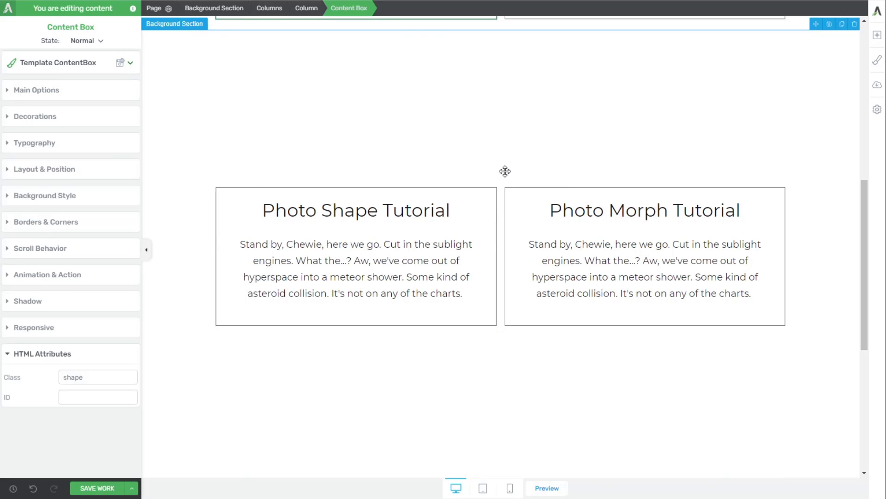
{"action": "left_click", "coordinate": [491, 201]}
{"action": "left_click", "coordinate": [76, 377]}
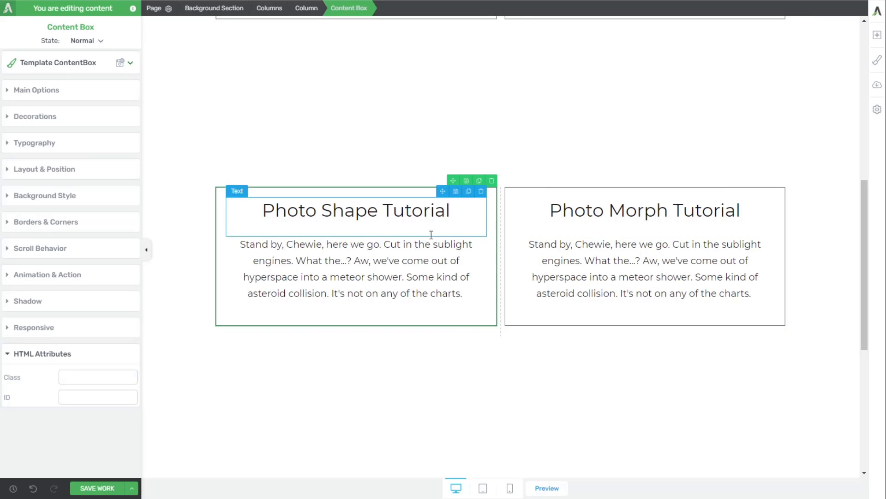
{"action": "left_click", "coordinate": [878, 41]}
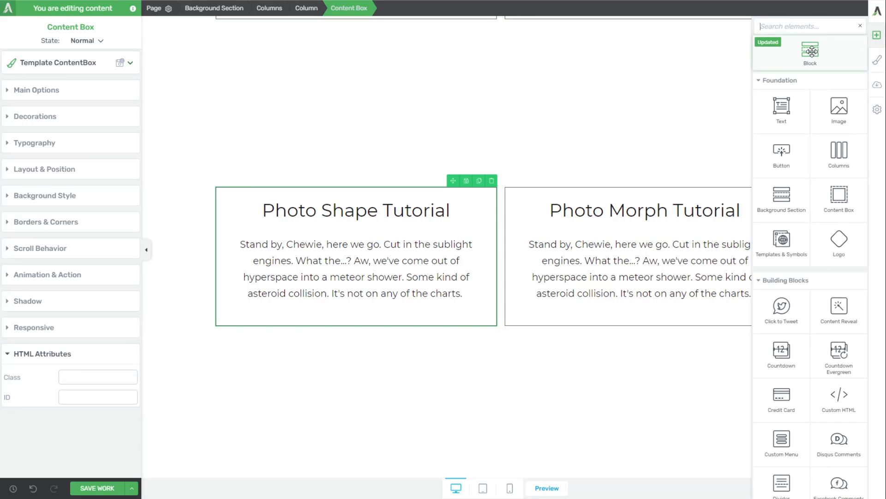
{"action": "left_click_drag", "start_coordinate": [839, 109], "coordinate": [375, 227]}
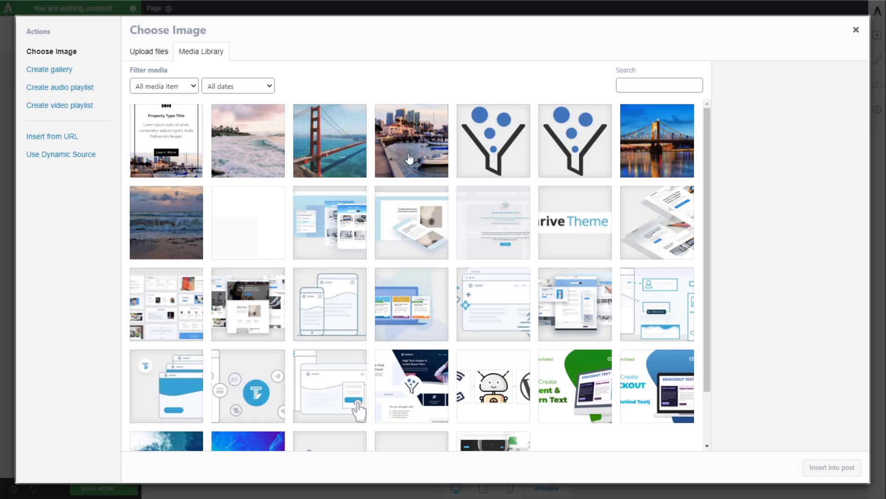
{"action": "left_click", "coordinate": [360, 157]}
{"action": "left_click", "coordinate": [828, 470]}
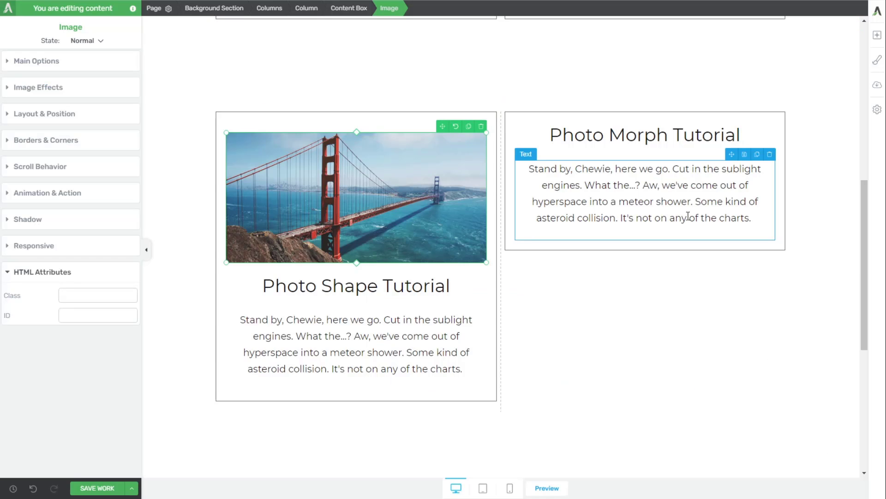
{"action": "left_click", "coordinate": [437, 440]}
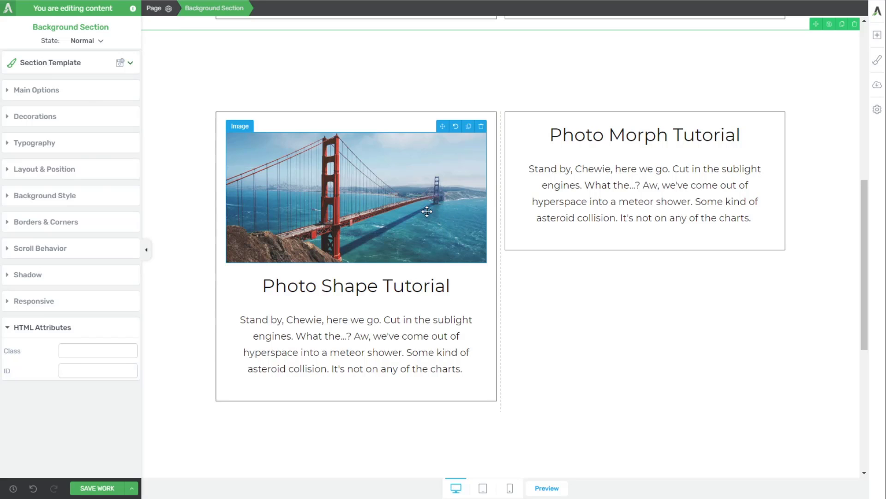
{"action": "left_click", "coordinate": [383, 198]}
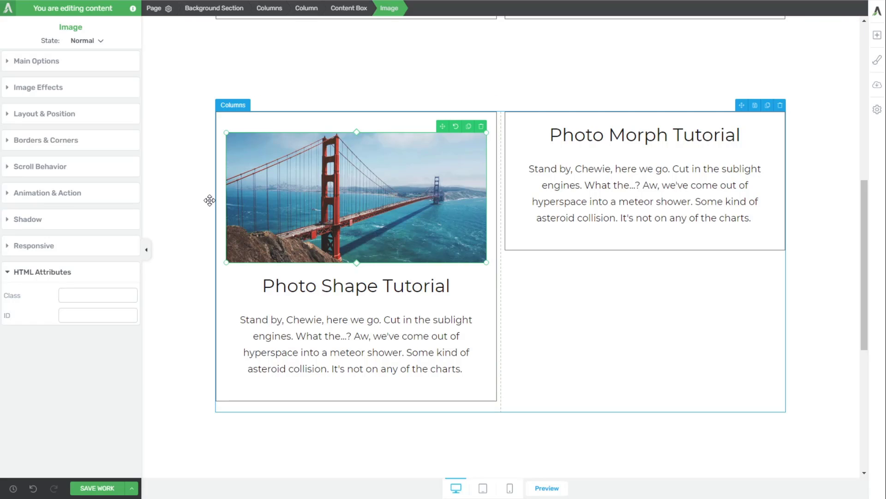
{"action": "left_click", "coordinate": [186, 236]}
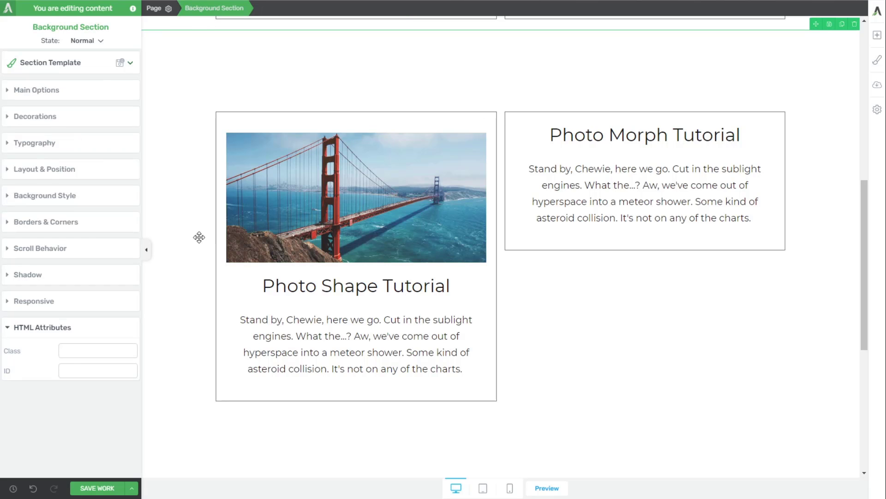
- Examine the .shape img rule and its class name in the CSS text block below the content boxes
{"action": "scroll", "coordinate": [271, 248], "scroll_direction": "down", "scroll_amount": 7}
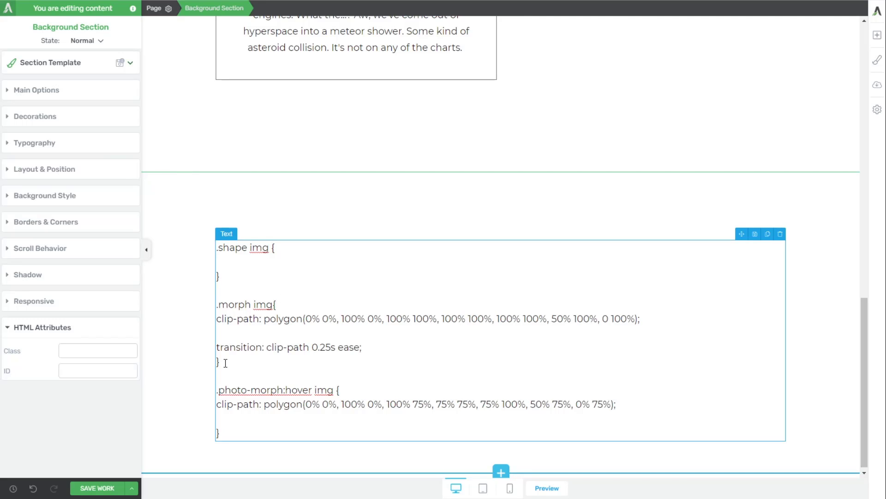
{"action": "left_click", "coordinate": [232, 276]}
{"action": "left_click_drag", "start_coordinate": [227, 273], "coordinate": [213, 250]}
{"action": "left_click", "coordinate": [186, 283]}
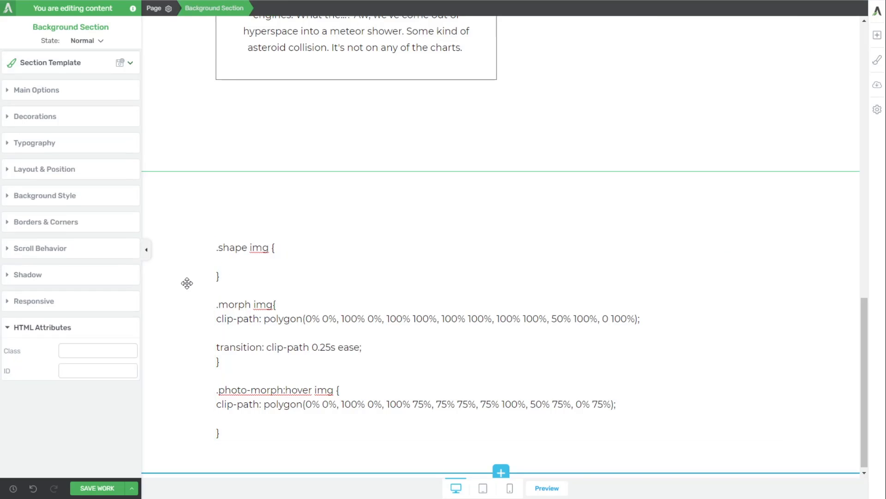
{"action": "left_click", "coordinate": [248, 248]}
{"action": "left_click_drag", "start_coordinate": [248, 248], "coordinate": [265, 250]}
{"action": "left_click", "coordinate": [262, 259]}
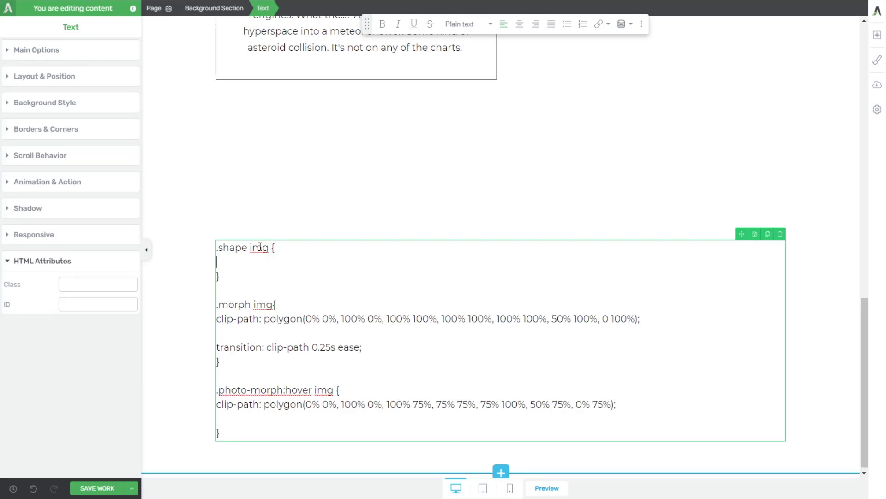
{"action": "double_click", "coordinate": [246, 248]}
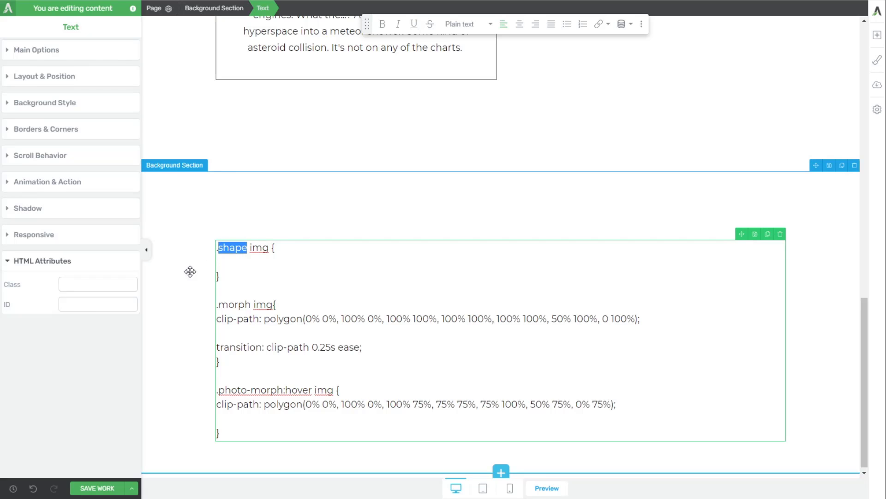
- Give the lower Photo Shape Tutorial content box with the bridge image the HTML class "shape"
{"action": "scroll", "coordinate": [190, 271], "scroll_direction": "up", "scroll_amount": 7}
{"action": "left_click", "coordinate": [184, 206]}
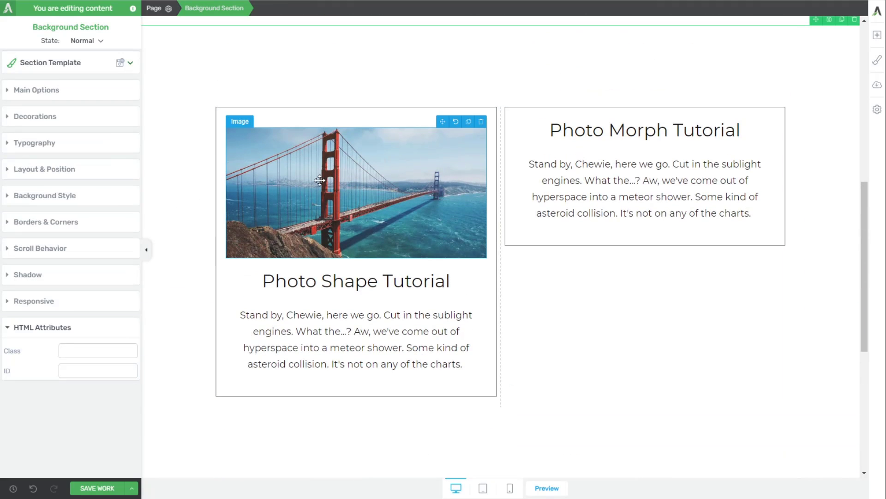
{"action": "left_click", "coordinate": [224, 286]}
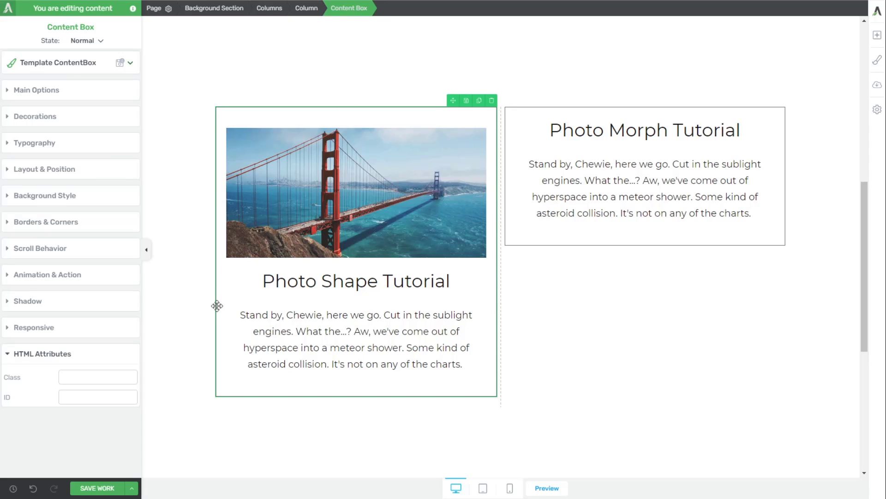
{"action": "left_click", "coordinate": [88, 375]}
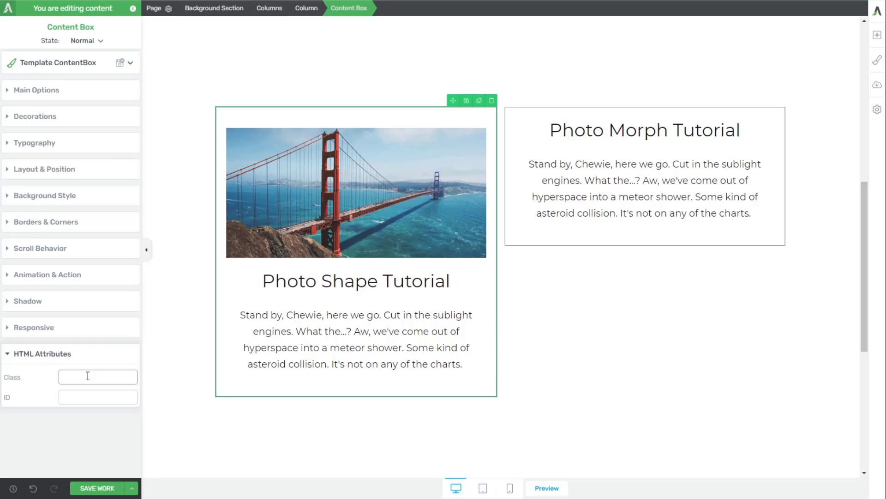
{"action": "type", "text": "shape"}
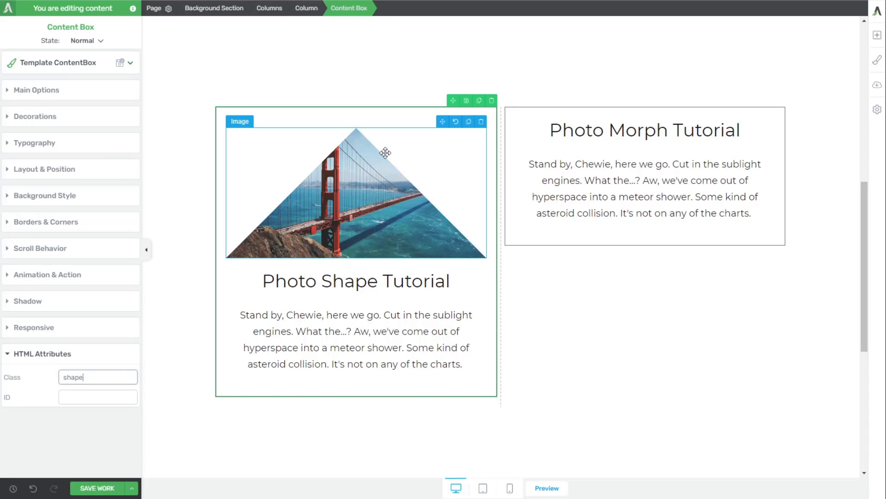
- Place the text cursor on the empty line inside the .shape img rule of the CSS text block
{"action": "scroll", "coordinate": [322, 278], "scroll_direction": "down", "scroll_amount": 3}
{"action": "scroll", "coordinate": [322, 278], "scroll_direction": "down", "scroll_amount": 3}
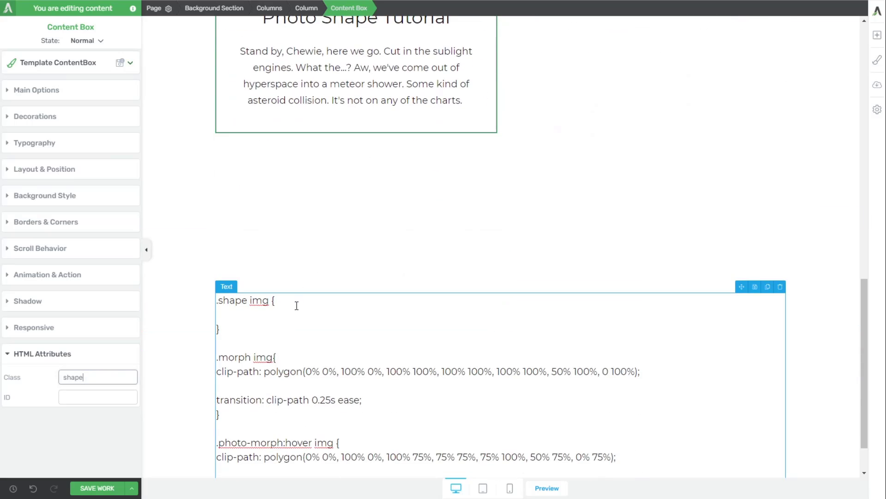
{"action": "left_click", "coordinate": [230, 311]}
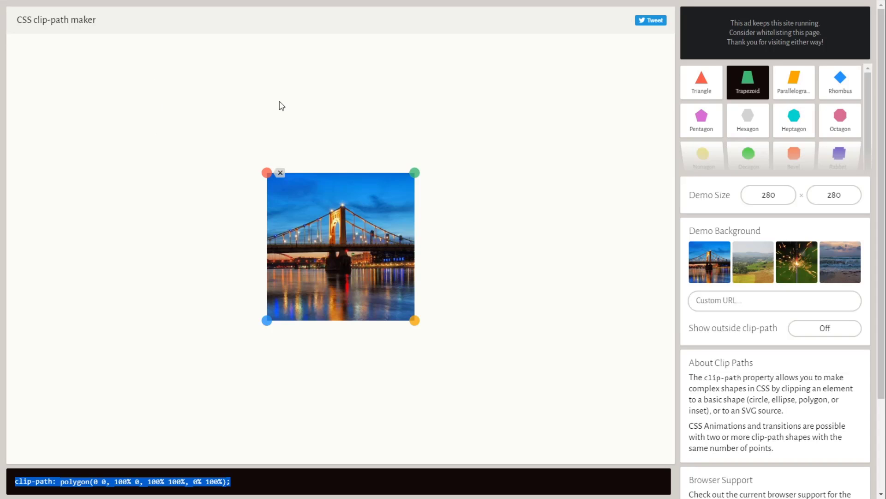
- In the CSS clip-path maker, reshape the preview into a triangle by moving both upper points to 50% 0
{"action": "left_click_drag", "start_coordinate": [267, 173], "coordinate": [315, 202]}
{"action": "left_click_drag", "start_coordinate": [325, 200], "coordinate": [180, 144]}
{"action": "left_click_drag", "start_coordinate": [415, 320], "coordinate": [446, 356]}
{"action": "left_click_drag", "start_coordinate": [267, 173], "coordinate": [341, 173]}
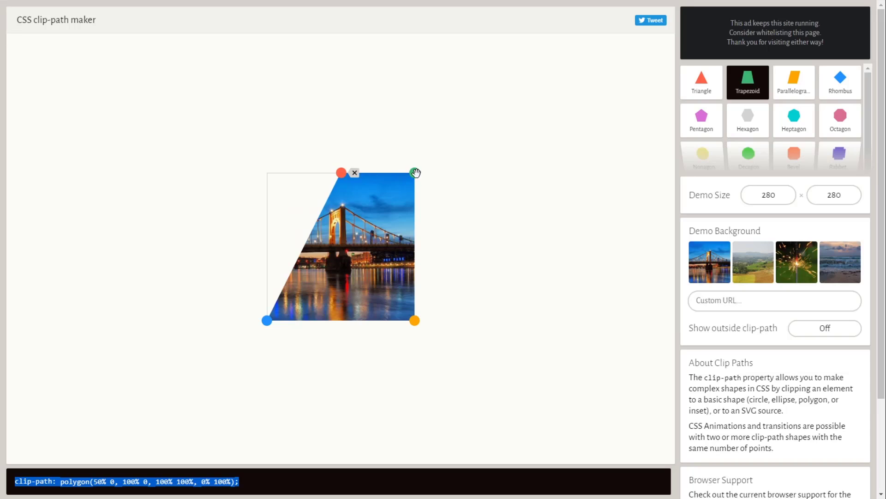
{"action": "left_click_drag", "start_coordinate": [415, 173], "coordinate": [341, 173]}
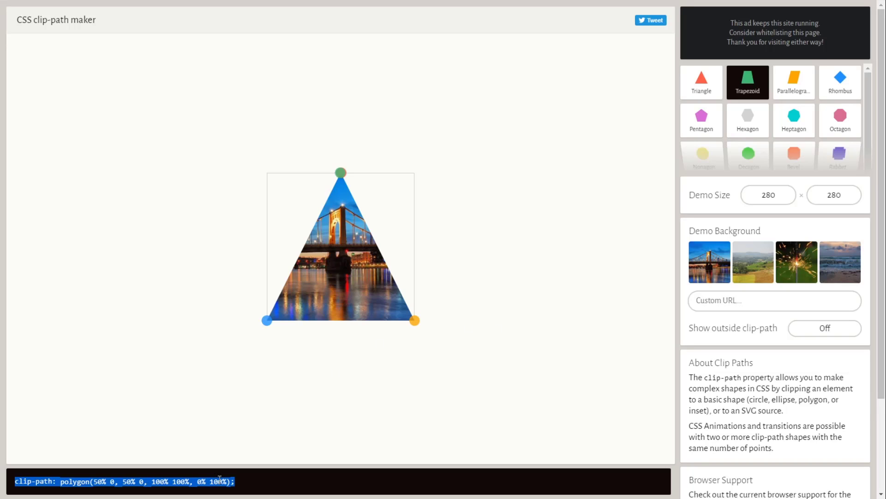
- Copy clip-path: polygon(50% 0, 50% 0, 100% 100%, 0% 100%); into the .shape img rule in Thrive Architect and remove the extra blank line
{"action": "left_click_drag", "start_coordinate": [243, 483], "coordinate": [14, 482]}
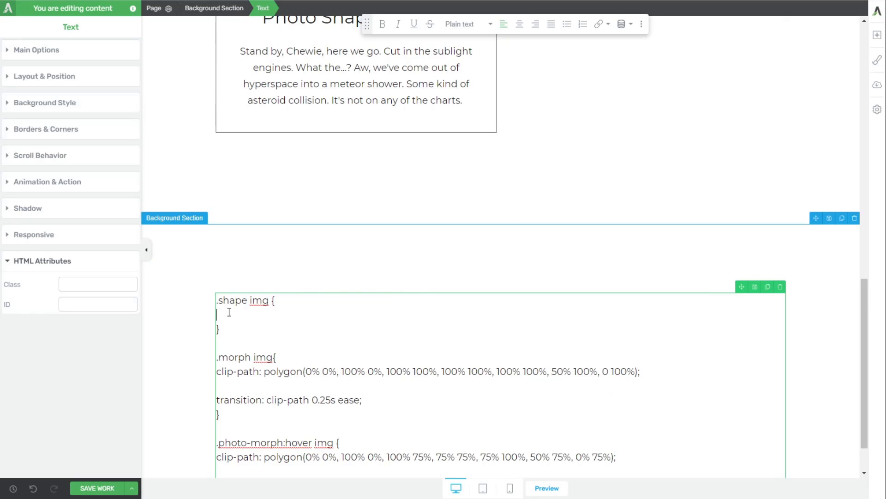
{"action": "type", "text": "clip-path: polygon(50% 0, 50% 0, 100% 100%, 0% 100%);"}
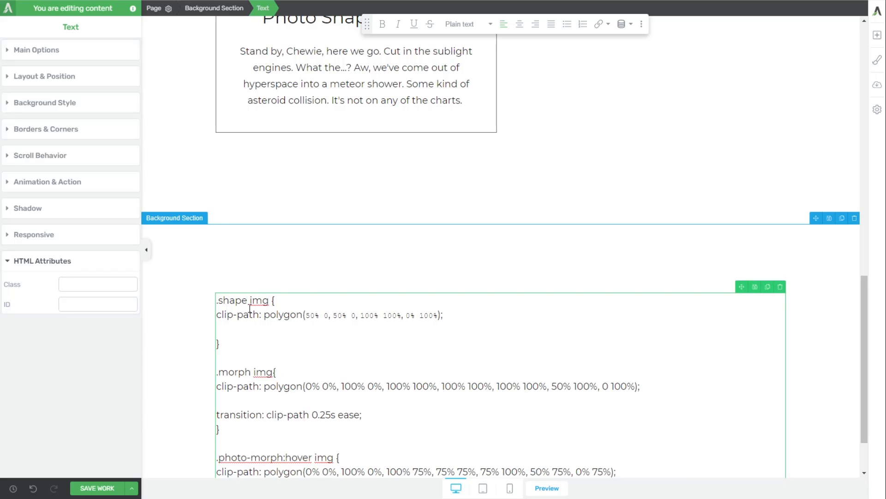
{"action": "left_click", "coordinate": [224, 335]}
{"action": "key", "text": "BackSpace"}
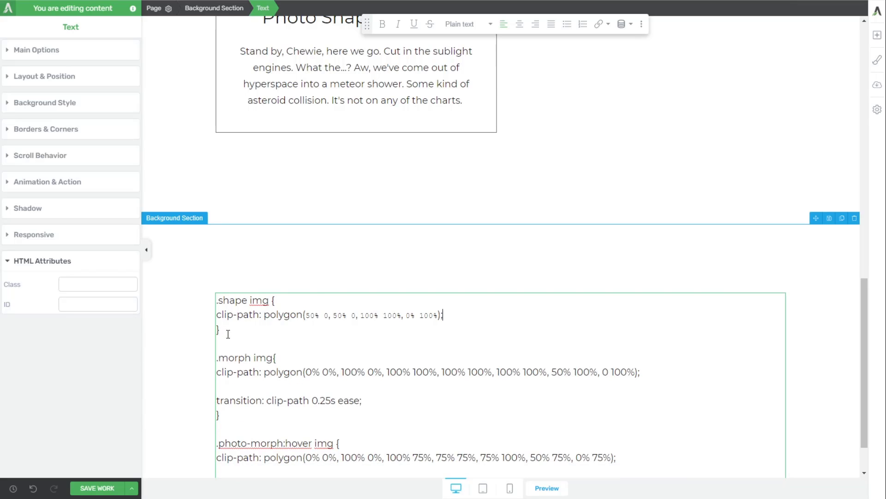
- Select the complete .shape img rule, then review the shape and morph rules in the page's Custom CSS and close it without changes
{"action": "left_click_drag", "start_coordinate": [228, 334], "coordinate": [216, 300]}
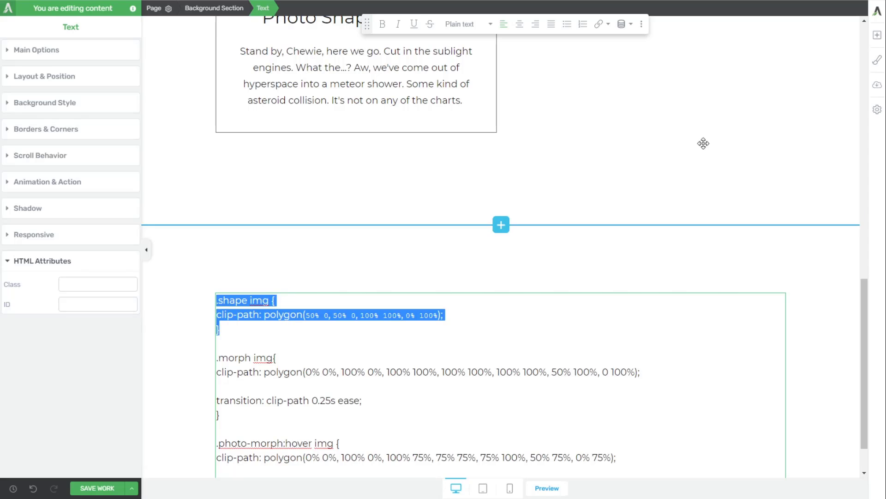
{"action": "left_click", "coordinate": [877, 112]}
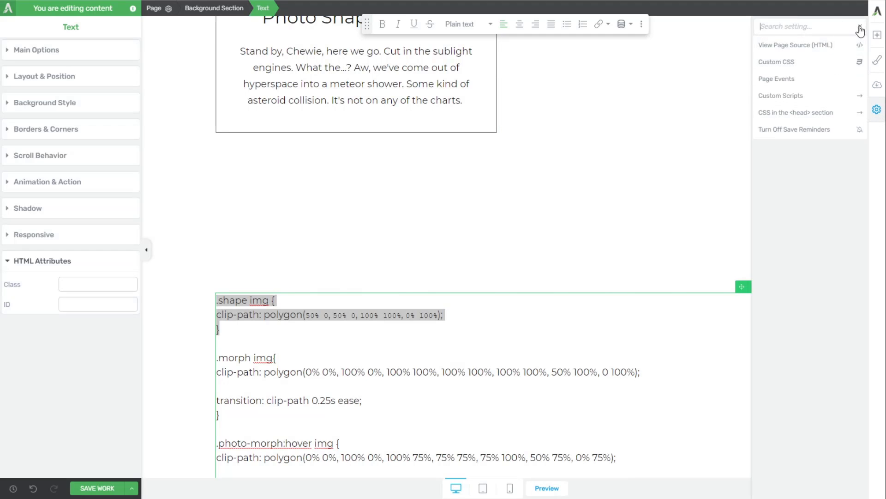
{"action": "left_click", "coordinate": [860, 26]}
{"action": "left_click", "coordinate": [757, 27]}
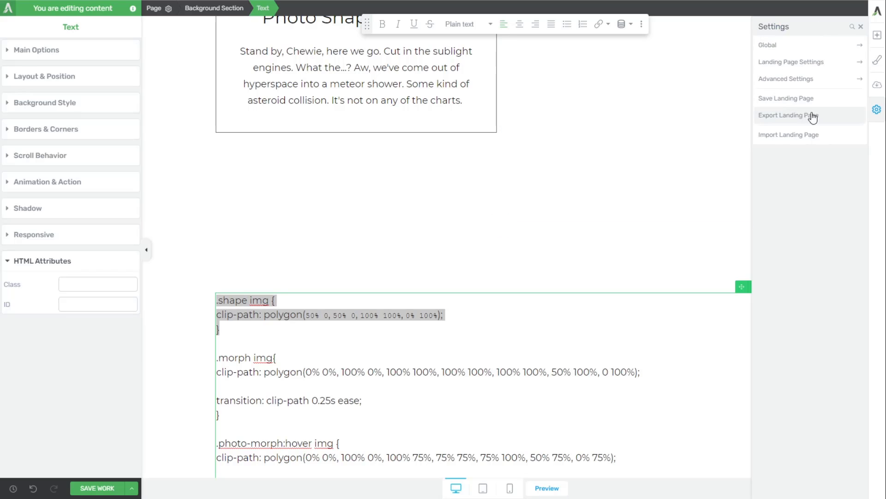
{"action": "left_click", "coordinate": [786, 84]}
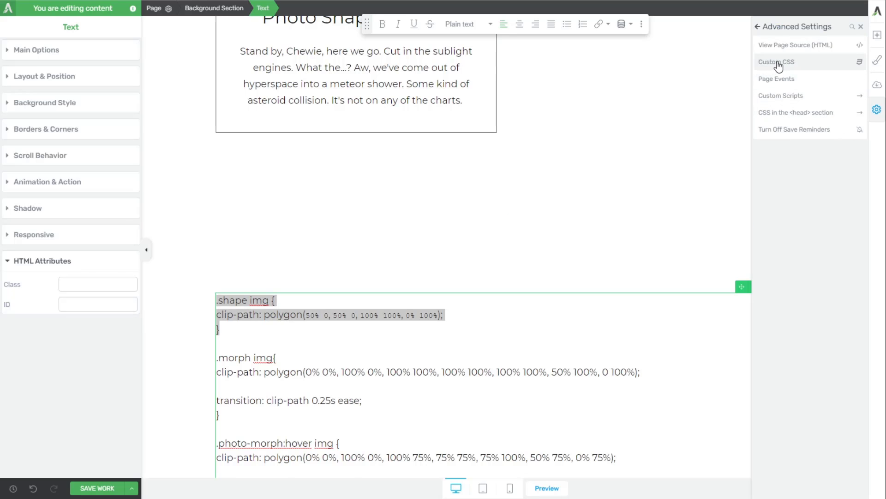
{"action": "left_click", "coordinate": [776, 63]}
{"action": "left_click", "coordinate": [41, 24]}
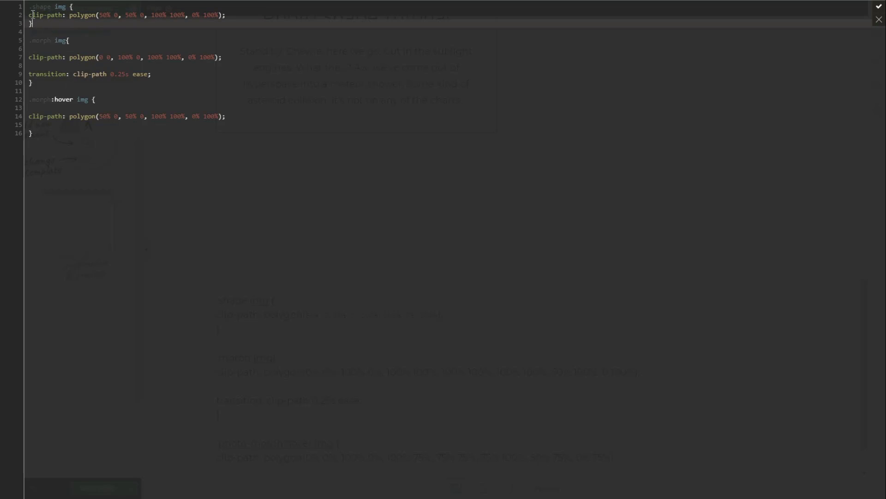
{"action": "left_click_drag", "start_coordinate": [33, 133], "coordinate": [23, 42]}
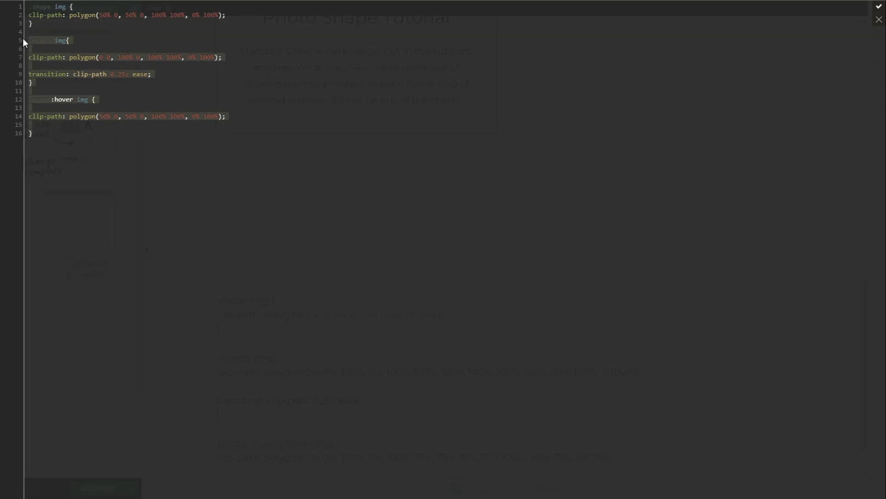
{"action": "left_click", "coordinate": [879, 20]}
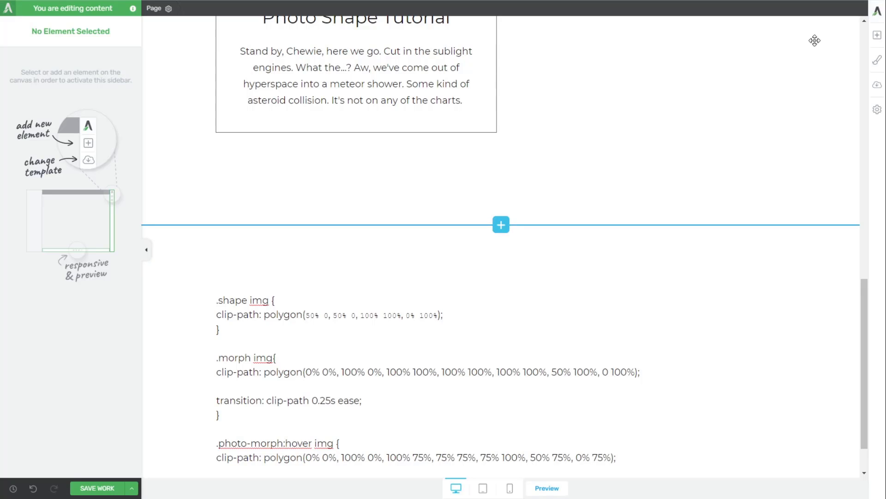
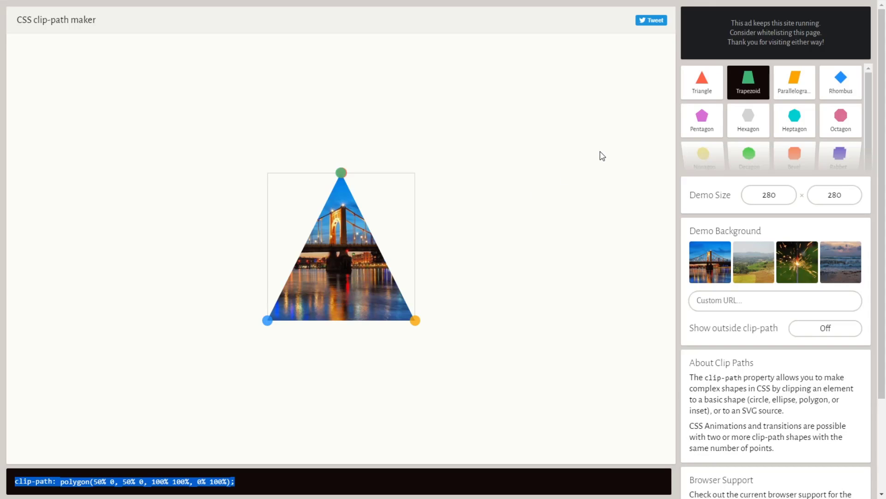
- Try out the Left arrow, Rabbet, Heptagon and Octagon presets in the CSS clip-path maker
{"action": "left_click_drag", "start_coordinate": [342, 172], "coordinate": [245, 162]}
{"action": "mouse_move", "coordinate": [750, 24]}
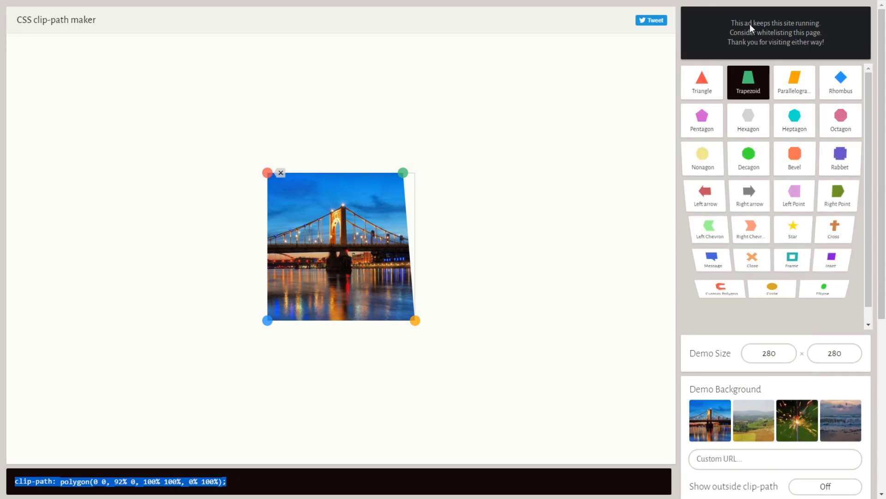
{"action": "scroll", "coordinate": [790, 198], "scroll_direction": "down", "scroll_amount": 2}
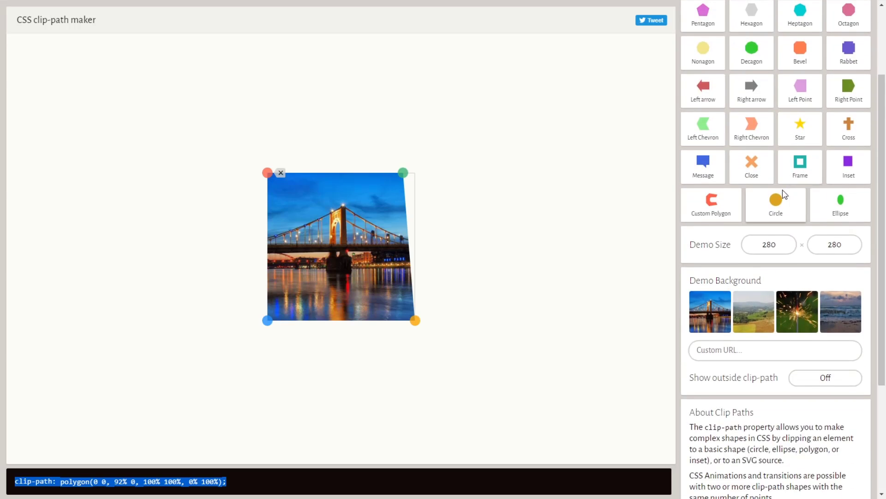
{"action": "scroll", "coordinate": [784, 192], "scroll_direction": "up", "scroll_amount": 2}
{"action": "left_click", "coordinate": [715, 200]}
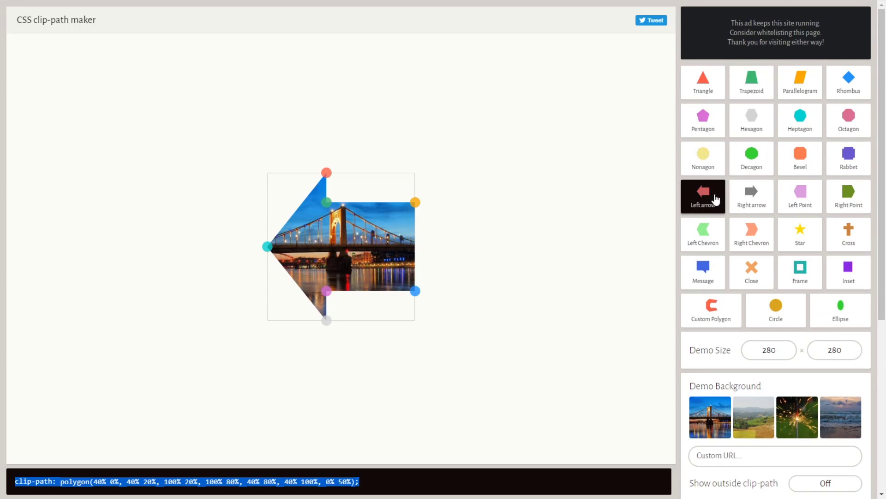
{"action": "left_click", "coordinate": [847, 165]}
{"action": "left_click", "coordinate": [797, 121]}
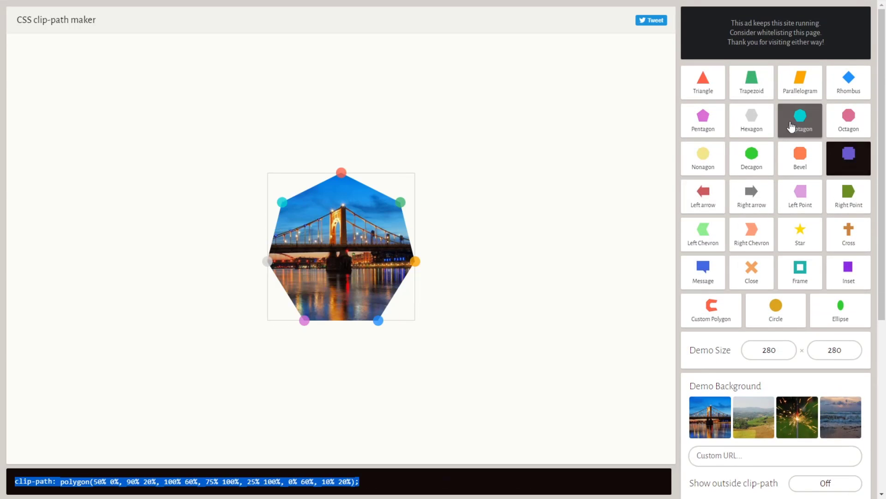
{"action": "left_click", "coordinate": [852, 114]}
- Choose the Rhombus preset and move its four points to the corners of the frame to form a full square
{"action": "left_click", "coordinate": [845, 79]}
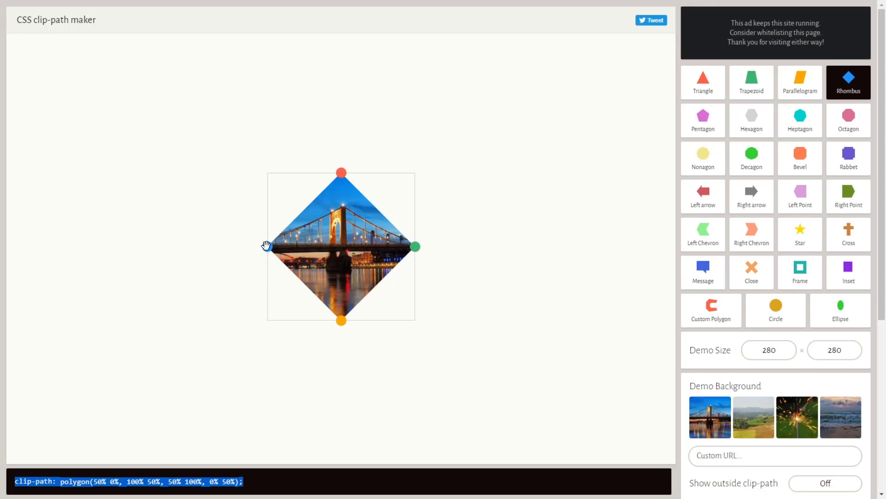
{"action": "left_click_drag", "start_coordinate": [267, 247], "coordinate": [218, 340]}
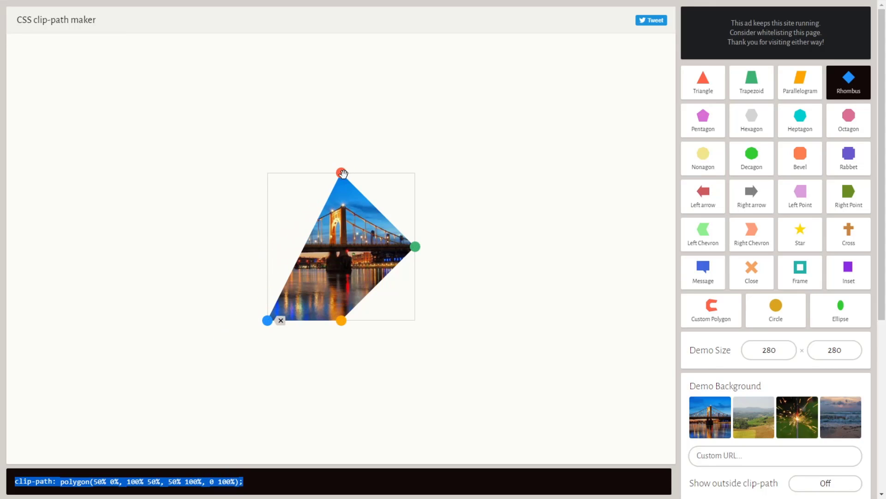
{"action": "left_click_drag", "start_coordinate": [341, 173], "coordinate": [268, 173]}
{"action": "left_click_drag", "start_coordinate": [415, 247], "coordinate": [431, 173]}
{"action": "left_click_drag", "start_coordinate": [341, 320], "coordinate": [467, 336]}
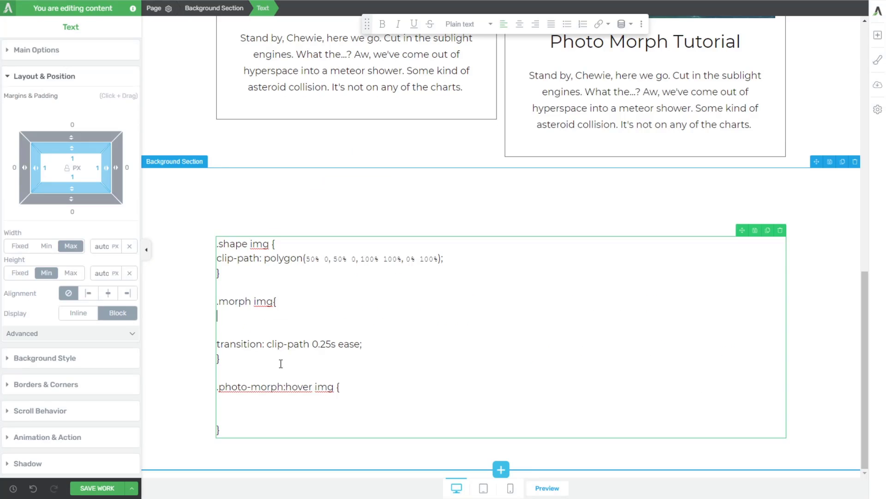
- In Thrive Architect, add clip-path: polygon(0 0, 100% 0, 100% 100%, 0 100%); to the .morph img rule of the CSS text block
{"action": "left_click_drag", "start_coordinate": [219, 301], "coordinate": [252, 303]}
{"action": "left_click", "coordinate": [232, 317]}
{"action": "type", "text": "clip-path: polygon(0 0, 100% 0, 100% 100%, 0 100%);"}
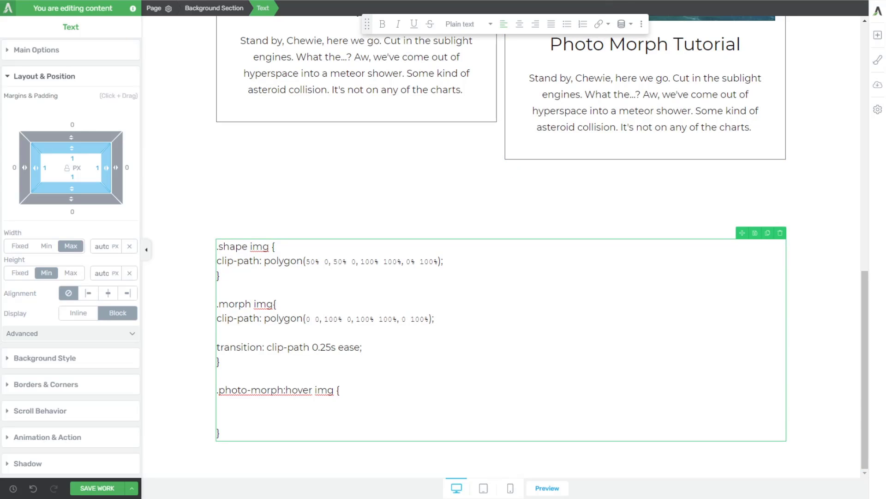
- Copy the default Rhombus clip-path from the CSS clip-path maker into Thrive Architect's hover rule and rename its selector to .morph:hover img
{"action": "key", "text": "ctrl+Tab"}
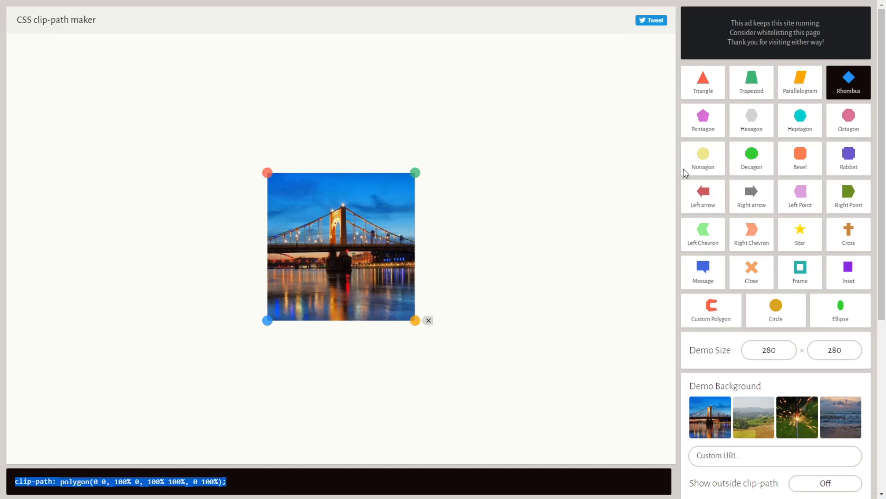
{"action": "left_click", "coordinate": [853, 89]}
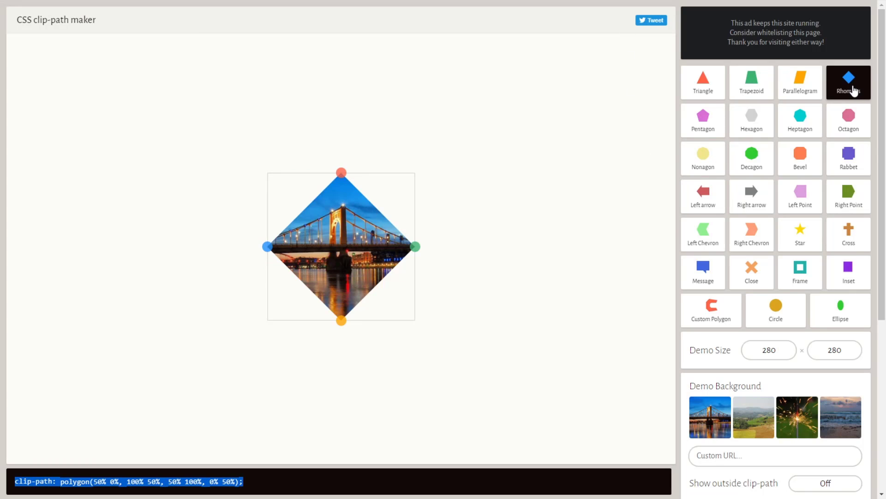
{"action": "left_click_drag", "start_coordinate": [245, 482], "coordinate": [16, 481]}
{"action": "key", "text": "ctrl+c"}
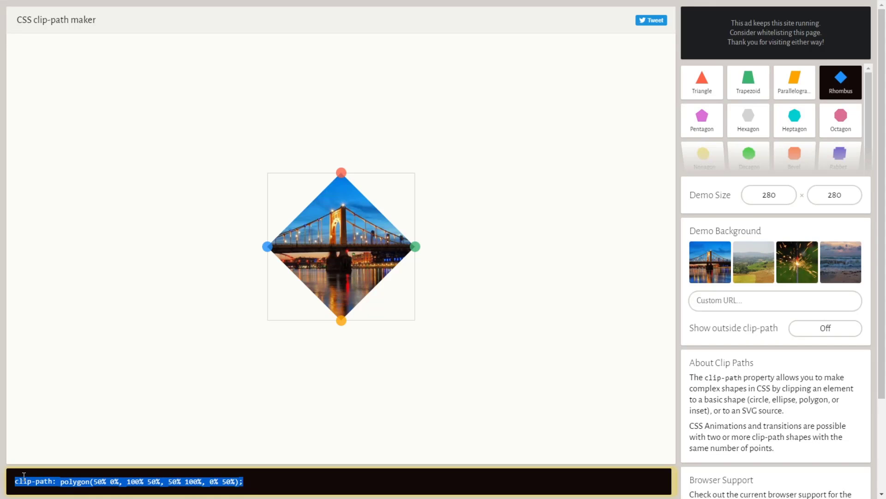
{"action": "key", "text": "ctrl+Tab"}
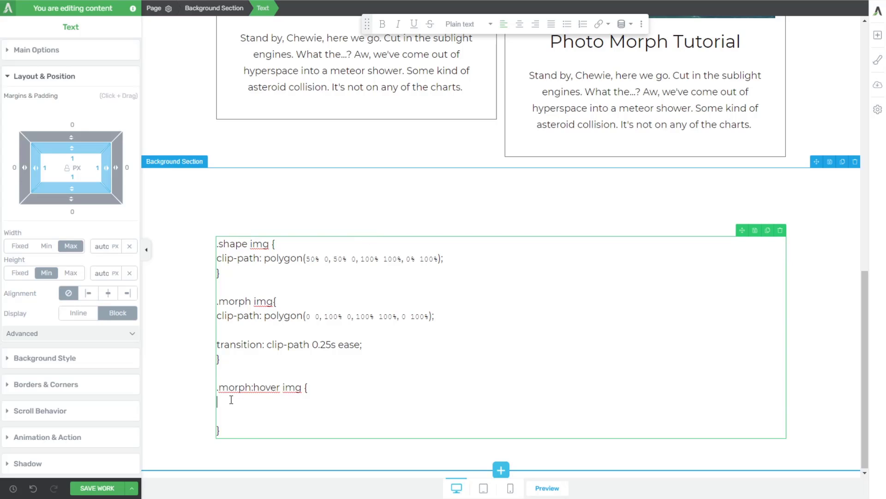
{"action": "key", "text": "ctrl+v"}
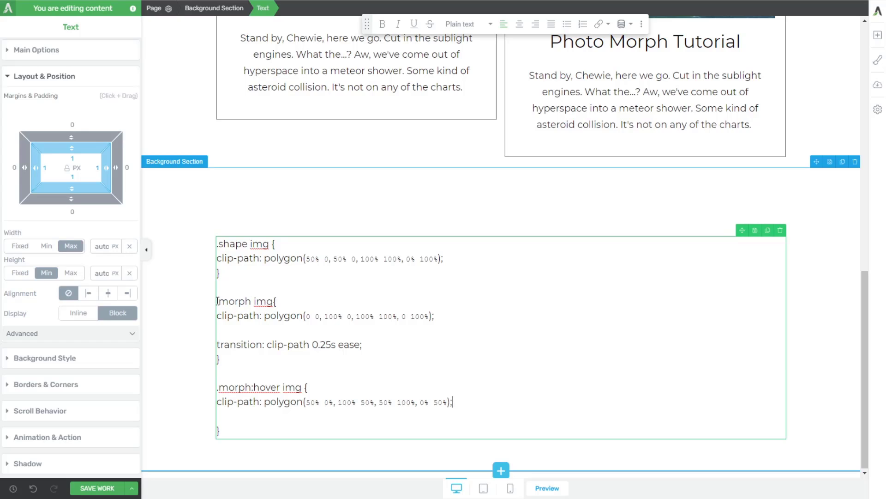
- Highlight the .morph img clip-path, the .morph:hover img clip-path and the transition line in turn to compare them
{"action": "left_click_drag", "start_coordinate": [218, 301], "coordinate": [442, 325]}
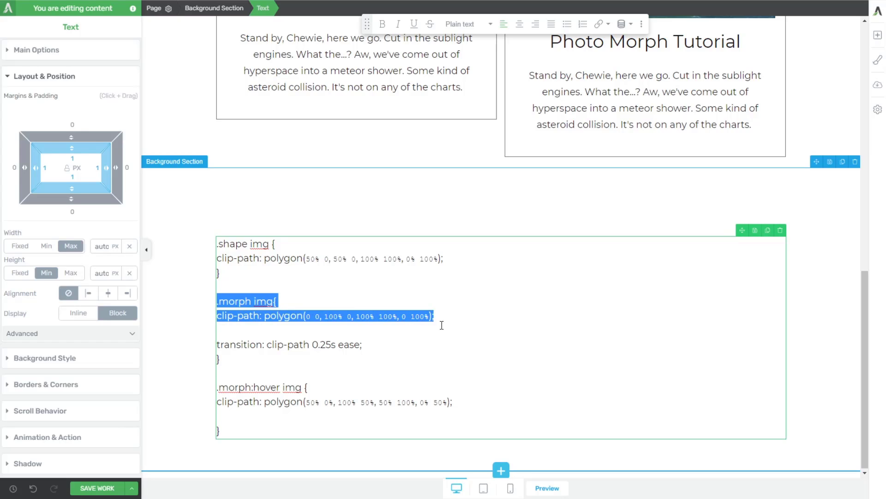
{"action": "left_click", "coordinate": [218, 389]}
{"action": "left_click_drag", "start_coordinate": [479, 405], "coordinate": [213, 383]}
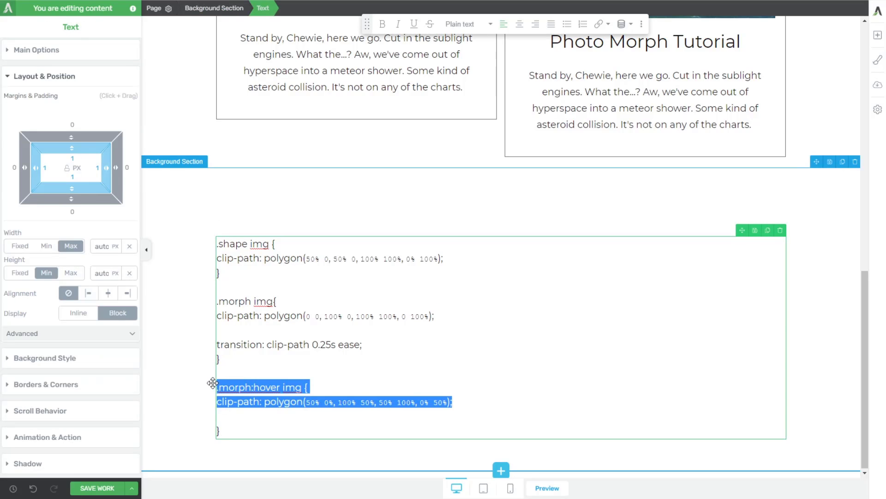
{"action": "left_click", "coordinate": [249, 347]}
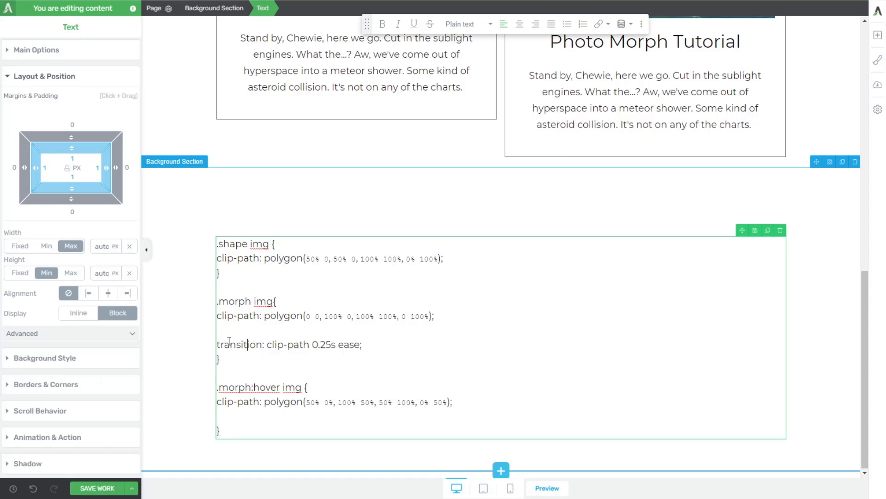
{"action": "left_click_drag", "start_coordinate": [359, 344], "coordinate": [216, 344]}
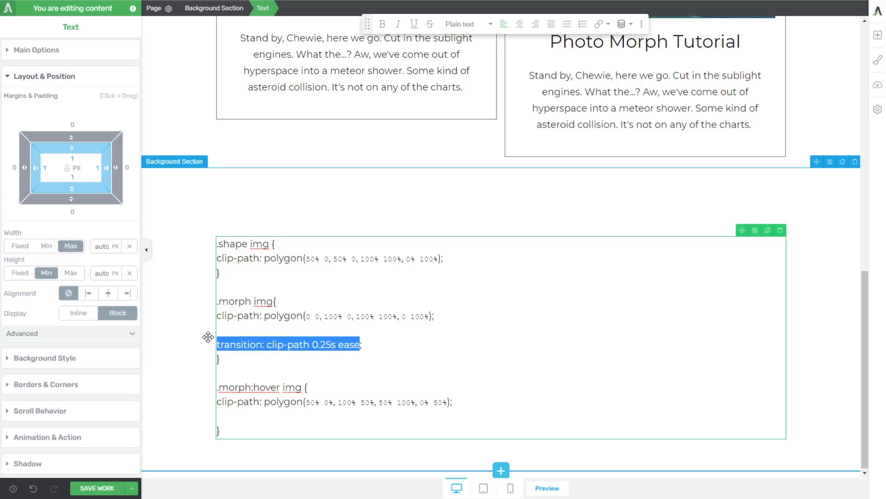
{"action": "left_click", "coordinate": [240, 325]}
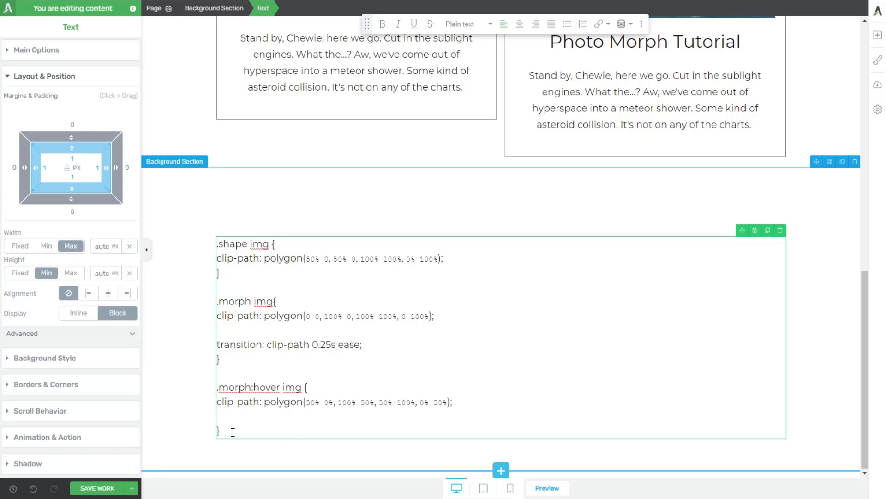
- Copy the complete .morph img and .morph:hover img rules into the page's Custom CSS and apply it
{"action": "left_click_drag", "start_coordinate": [233, 432], "coordinate": [209, 308]}
{"action": "key", "text": "ctrl+c"}
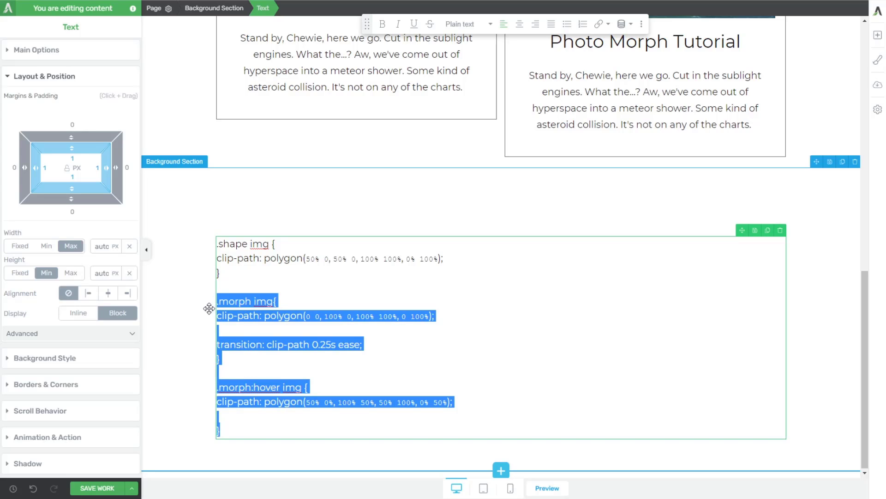
{"action": "scroll", "coordinate": [455, 294], "scroll_direction": "up", "scroll_amount": 5}
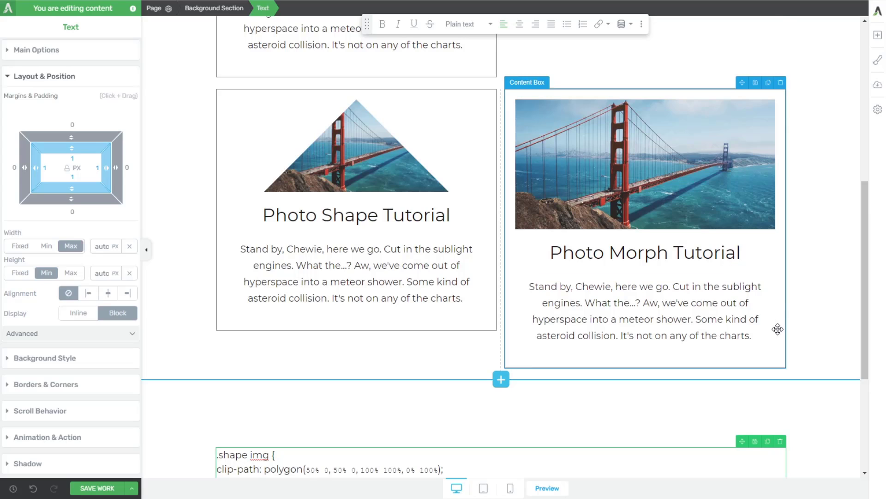
{"action": "left_click", "coordinate": [878, 111]}
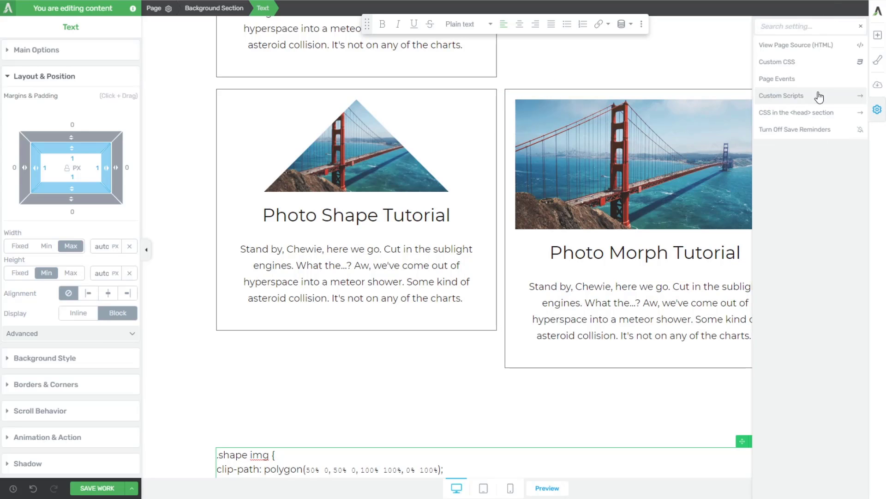
{"action": "left_click", "coordinate": [784, 67]}
{"action": "key", "text": "ctrl+v"}
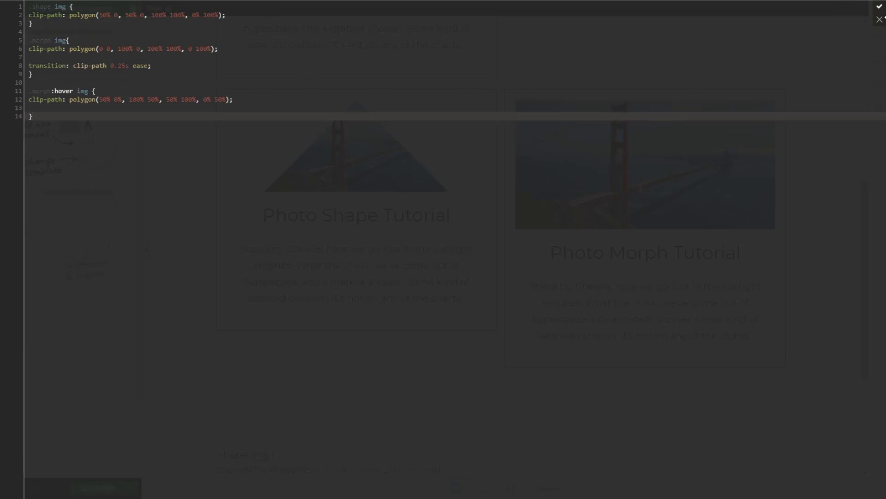
{"action": "left_click", "coordinate": [880, 6]}
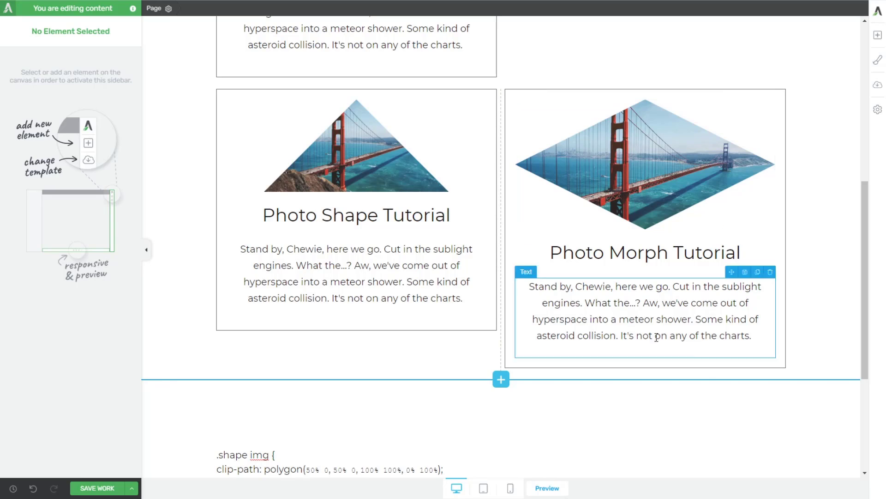
- Assign the HTML class morph to the Photo Morph Tutorial content box
{"action": "left_click", "coordinate": [779, 349]}
{"action": "scroll", "coordinate": [88, 341], "scroll_direction": "down", "scroll_amount": 3}
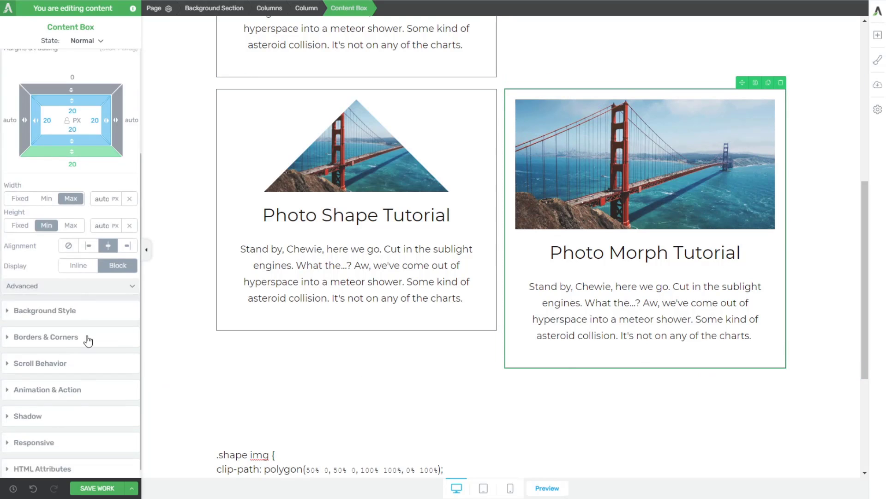
{"action": "left_click", "coordinate": [37, 459]}
{"action": "left_click", "coordinate": [70, 376]}
{"action": "type", "text": "morph"}
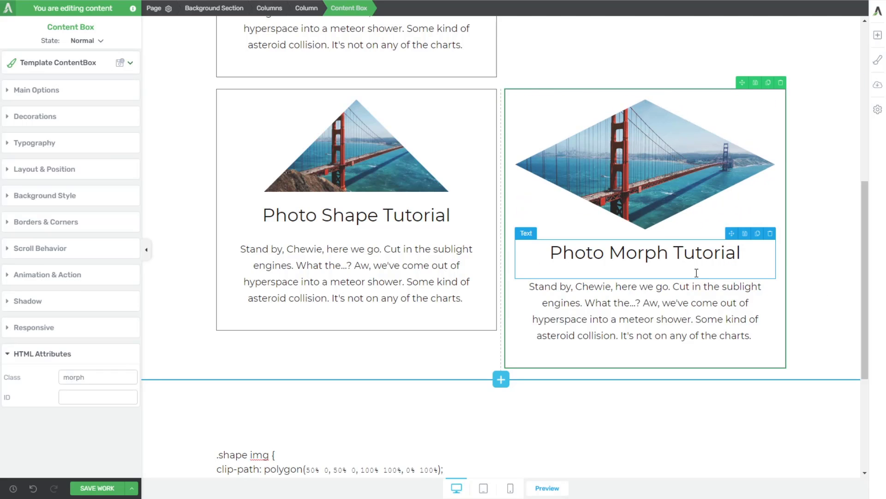
- Replace the Photo Morph Tutorial image with the square night-time bridge photo from the media library, then deselect the image
{"action": "left_click", "coordinate": [691, 130]}
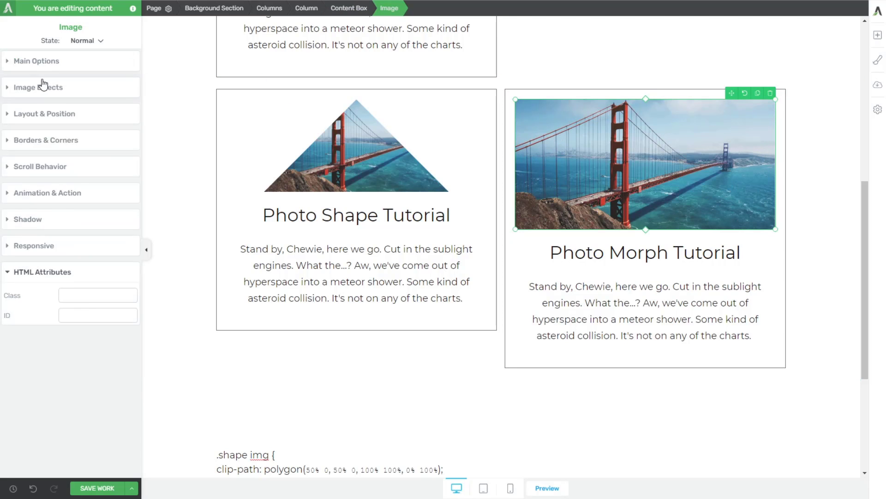
{"action": "left_click", "coordinate": [33, 65]}
{"action": "left_click", "coordinate": [131, 120]}
{"action": "left_click", "coordinate": [329, 139]}
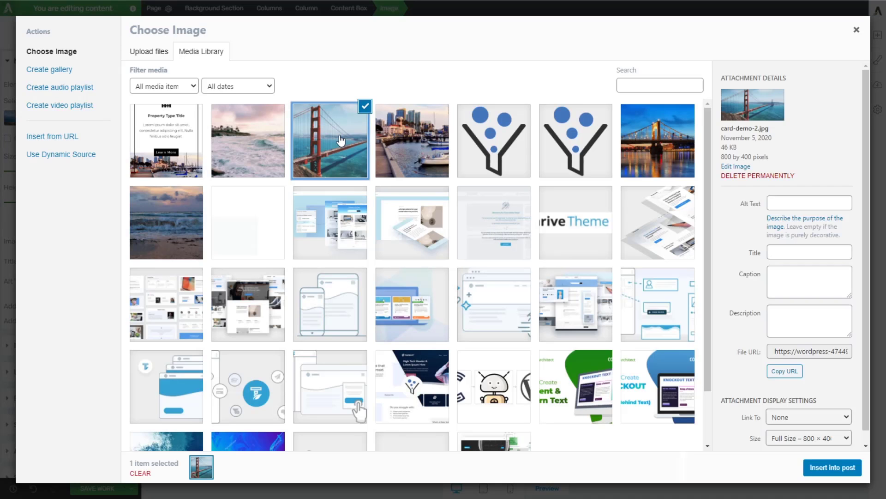
{"action": "left_click", "coordinate": [415, 151]}
{"action": "left_click", "coordinate": [628, 159]}
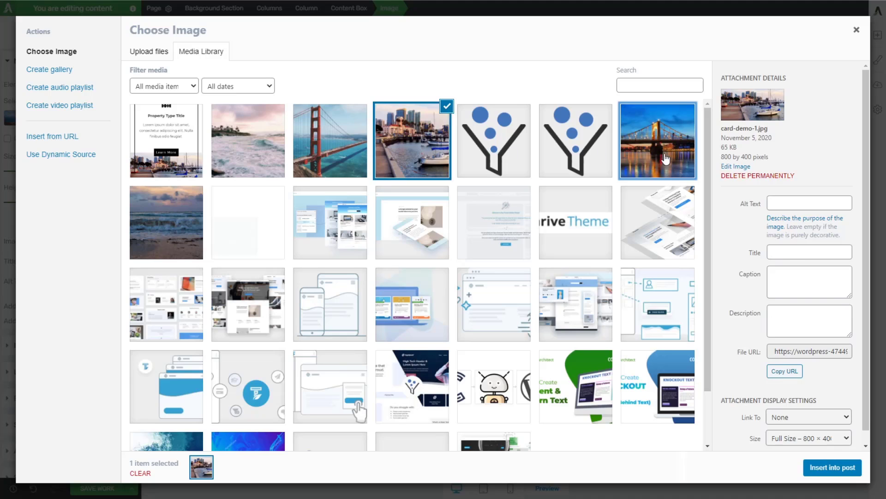
{"action": "left_click", "coordinate": [833, 467]}
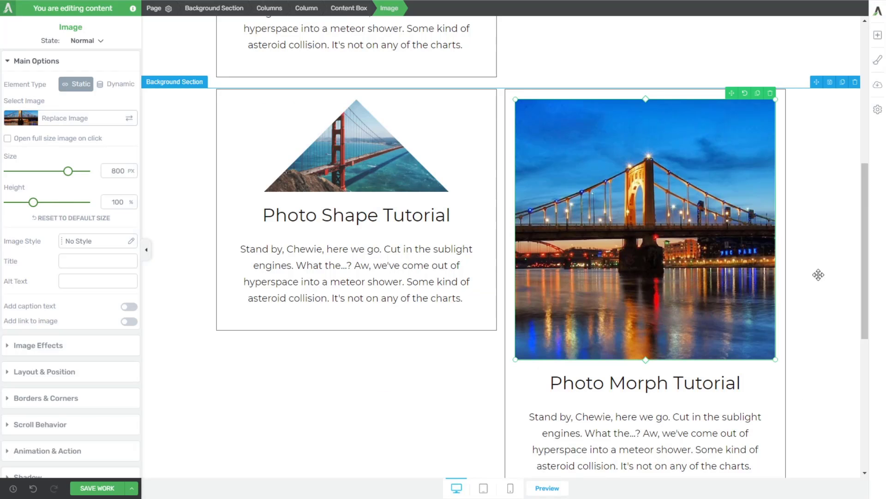
{"action": "scroll", "coordinate": [664, 460], "scroll_direction": "down", "scroll_amount": 3}
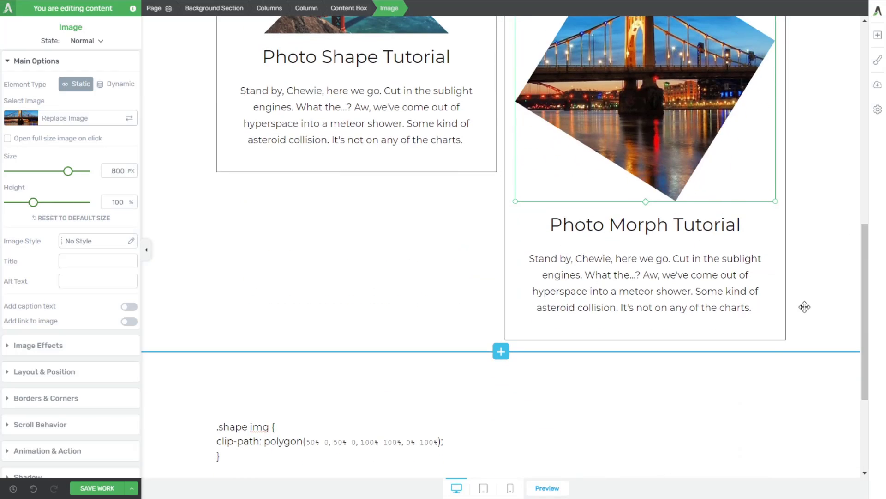
{"action": "left_click", "coordinate": [805, 306]}
{"action": "scroll", "coordinate": [692, 245], "scroll_direction": "up", "scroll_amount": 2}
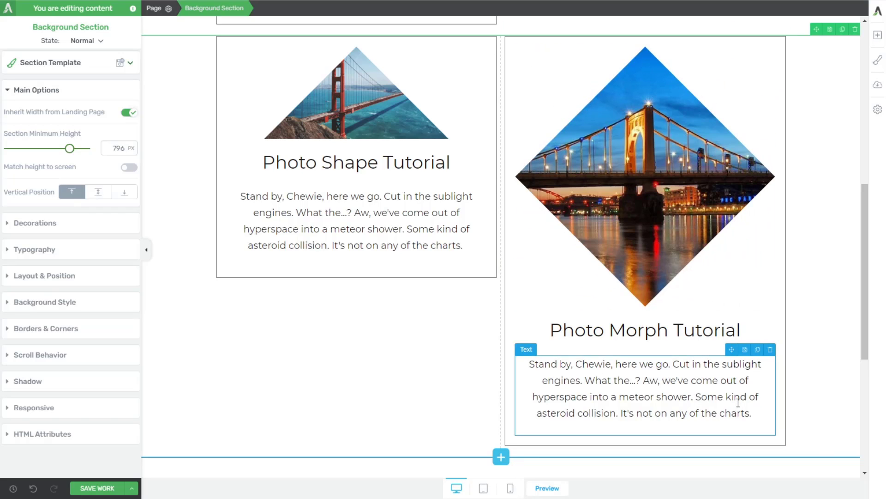
- Shrink the Photo Morph Tutorial image to about 316 px and center it in its content box
{"action": "left_click", "coordinate": [678, 220]}
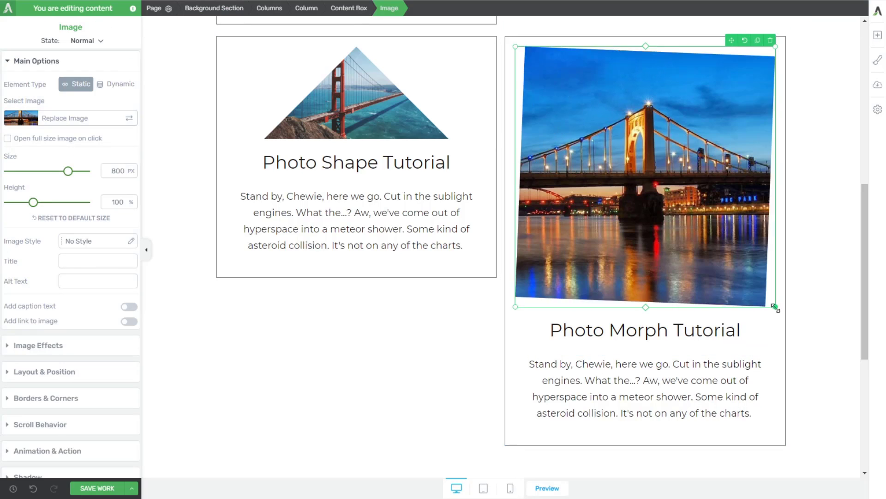
{"action": "left_click_drag", "start_coordinate": [776, 306], "coordinate": [704, 231]}
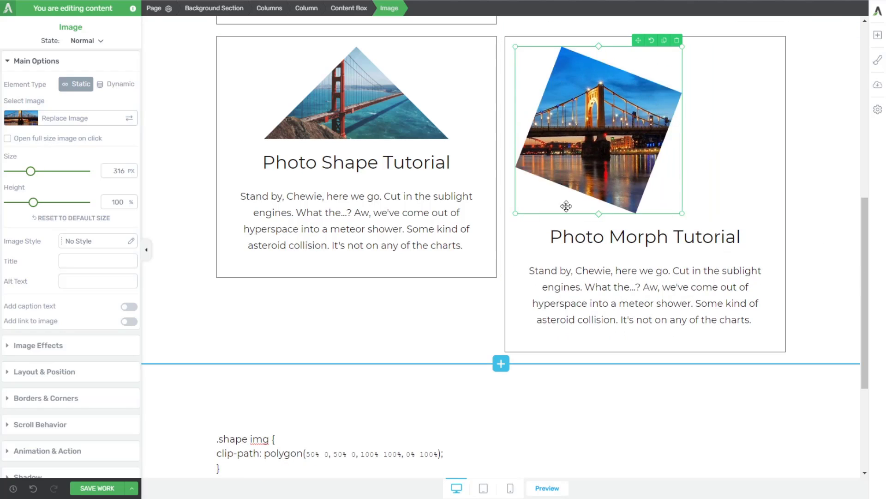
{"action": "left_click", "coordinate": [37, 378]}
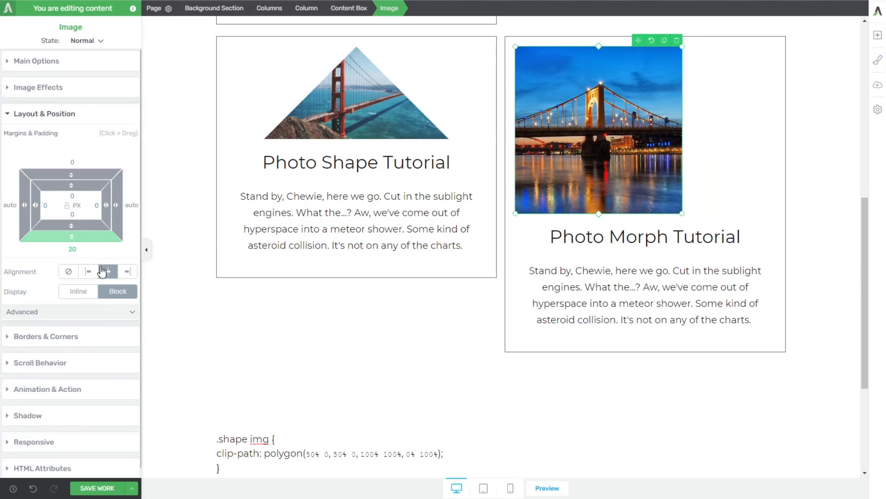
{"action": "left_click", "coordinate": [108, 271]}
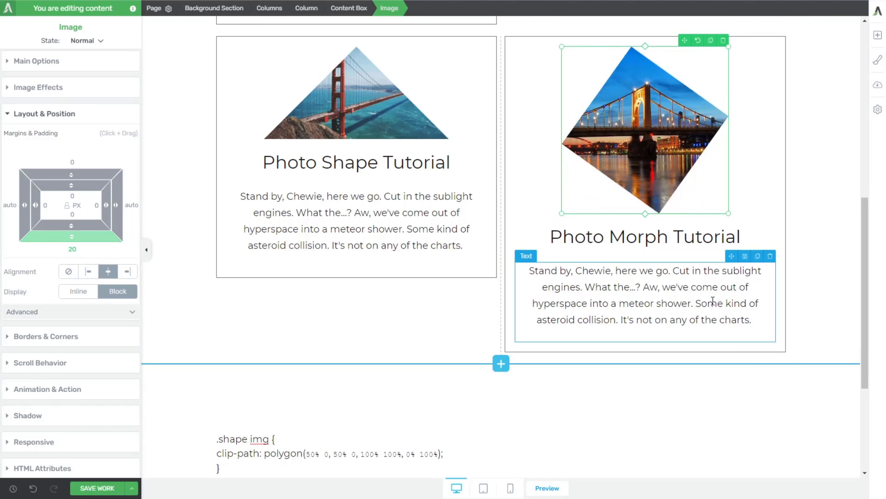
{"action": "left_click", "coordinate": [807, 301]}
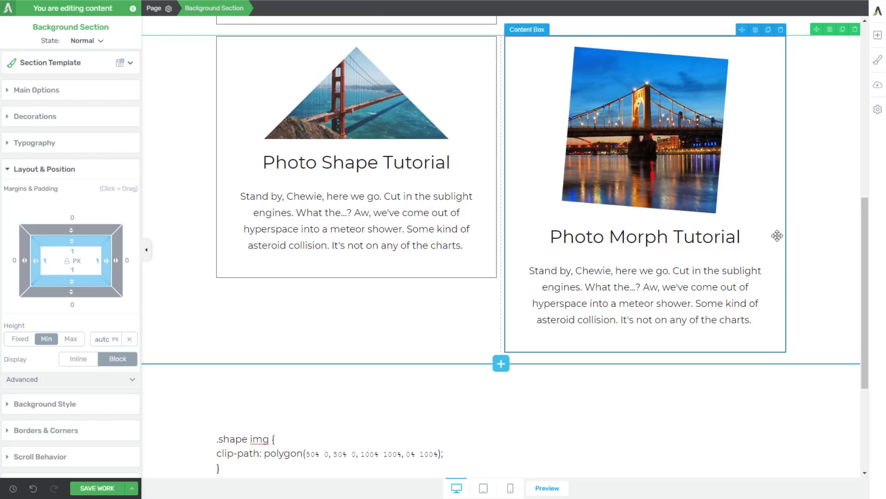